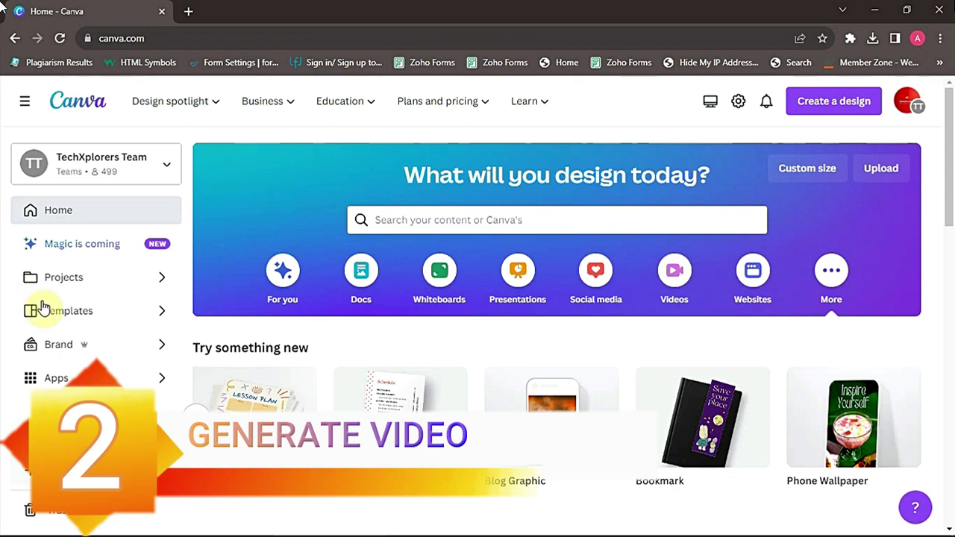
Search Canva's apps directory for 'nirp ai'.
left_click(91, 383)
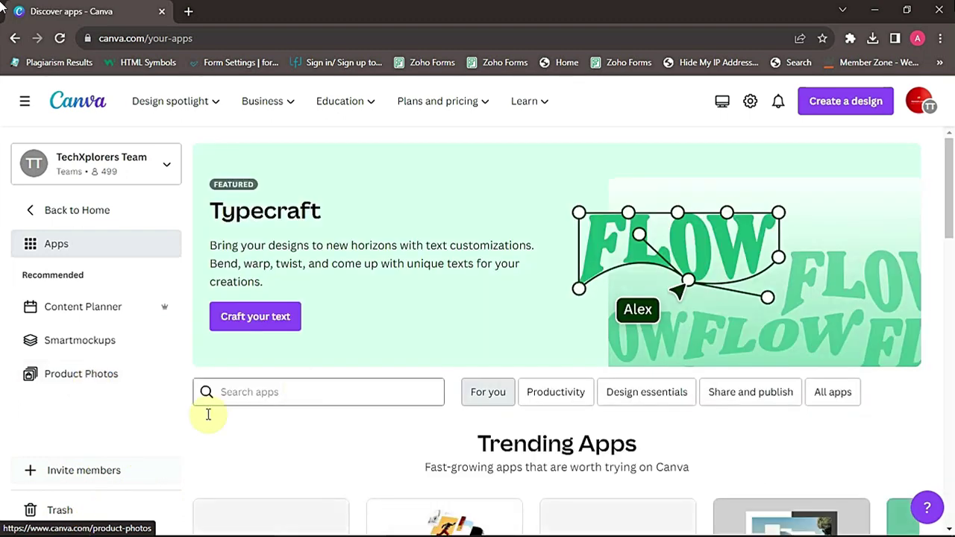
left_click(300, 387)
type("n")
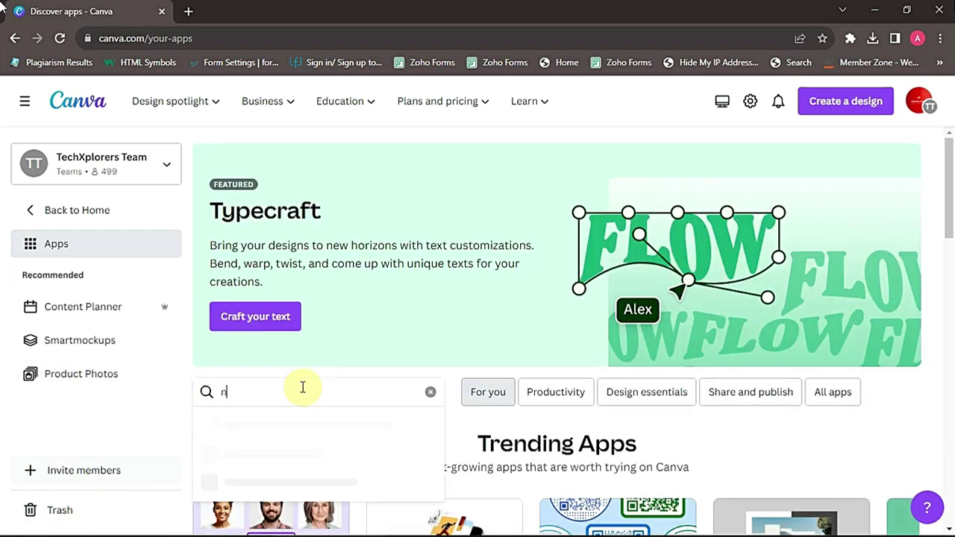
type("irp")
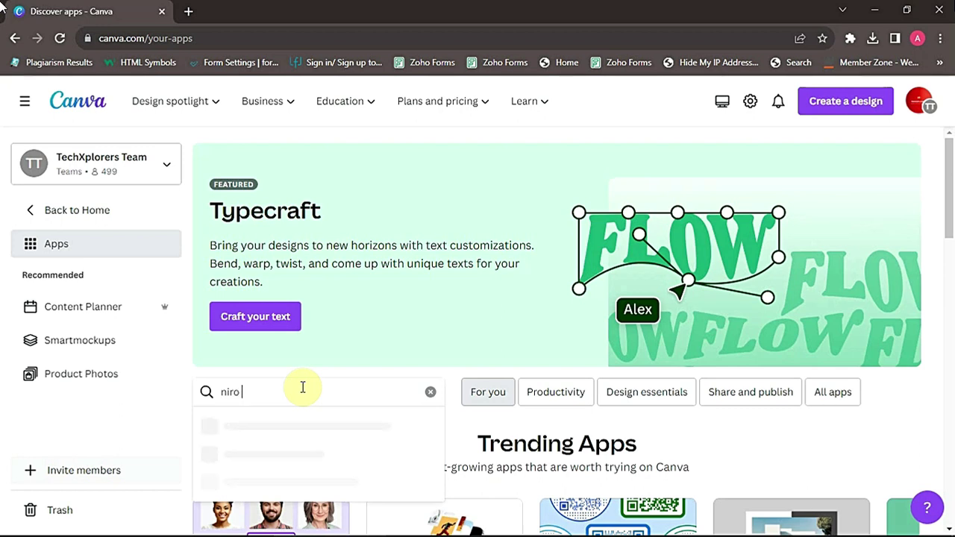
type(" ai")
key("Return")
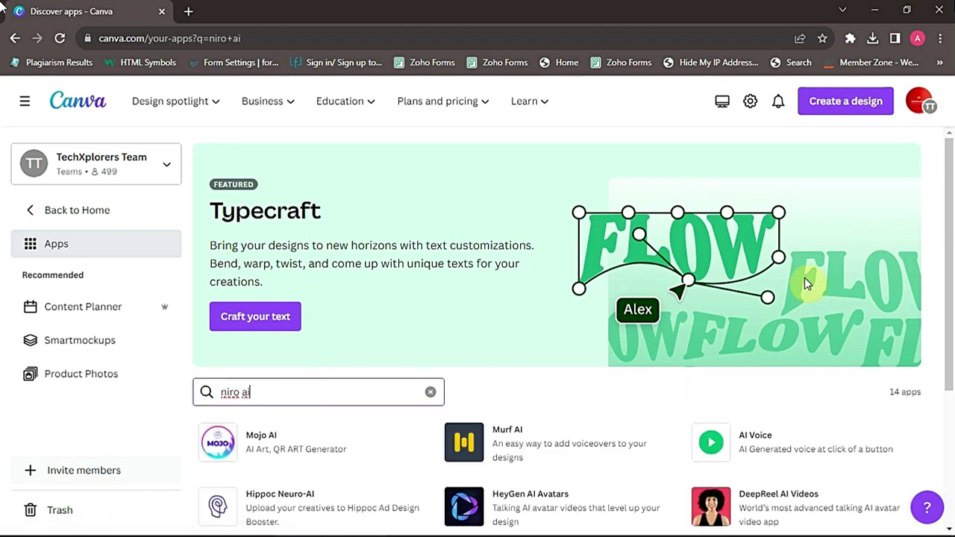
left_click_drag(950, 187, 938, 337)
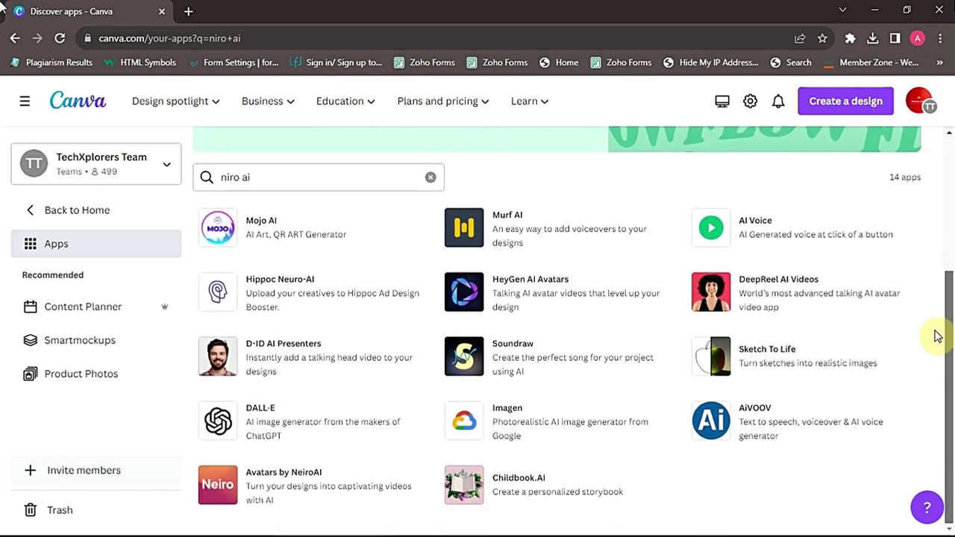
Open Avatars by NeiroAI and start a new blank video design with it.
left_click(278, 482)
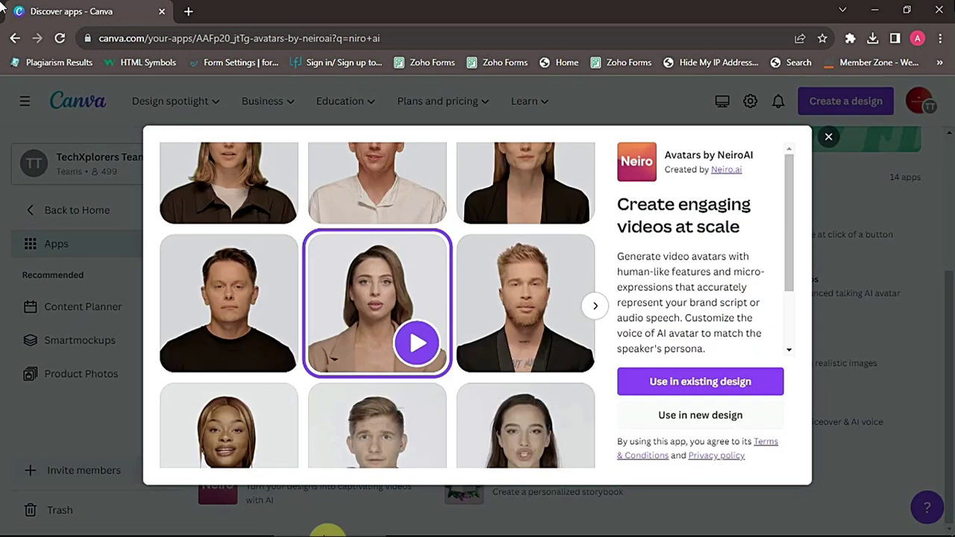
left_click(677, 373)
left_click(729, 417)
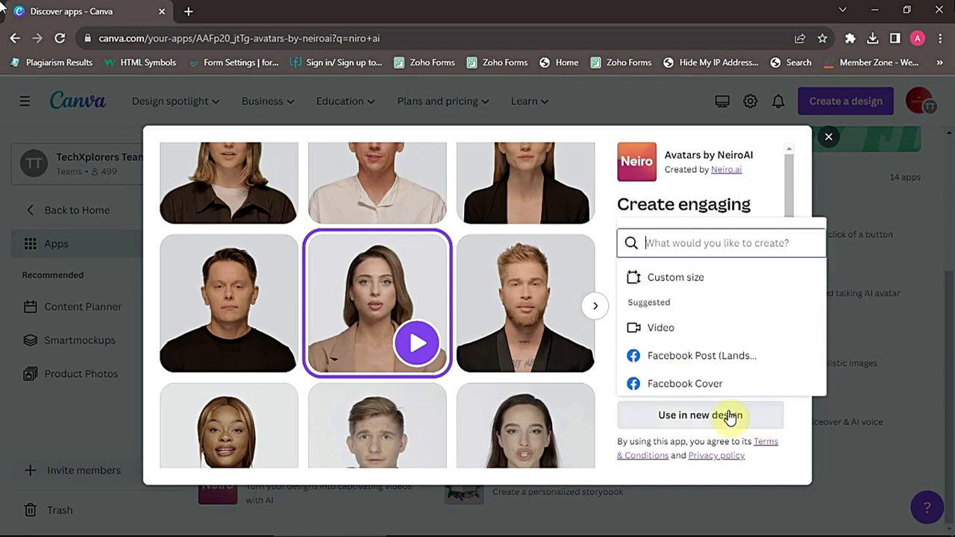
left_click(674, 330)
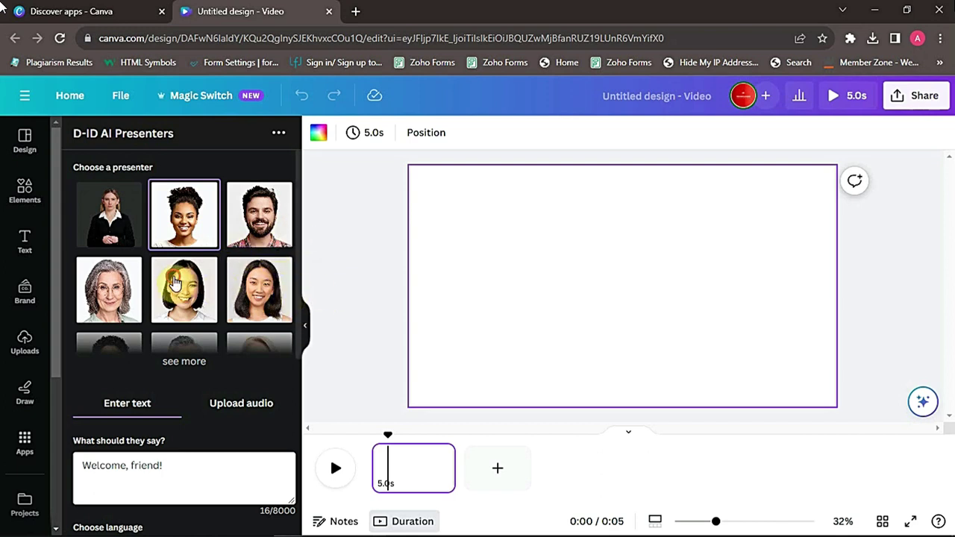
Pick the smiling short-haired woman in the second row's centre as the D-ID presenter.
left_click(180, 287)
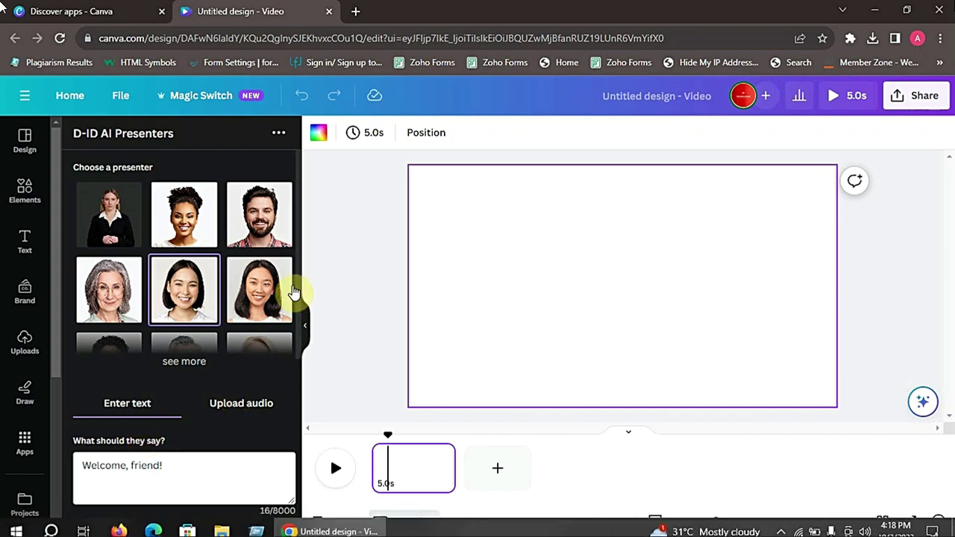
scroll(295, 293, "down", 2)
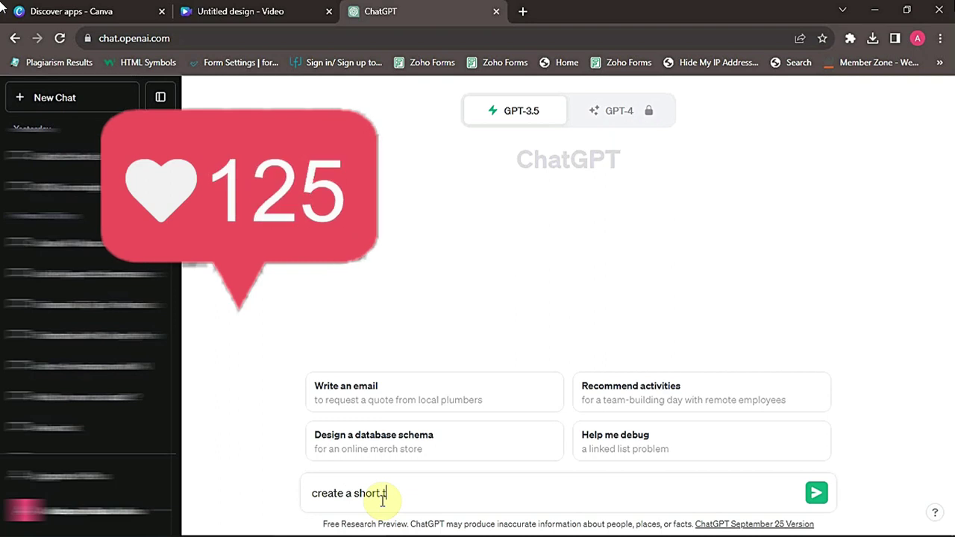
Ask ChatGPT for a short web design text of at least 100 words.
key("BackSpace")
type("t fo")
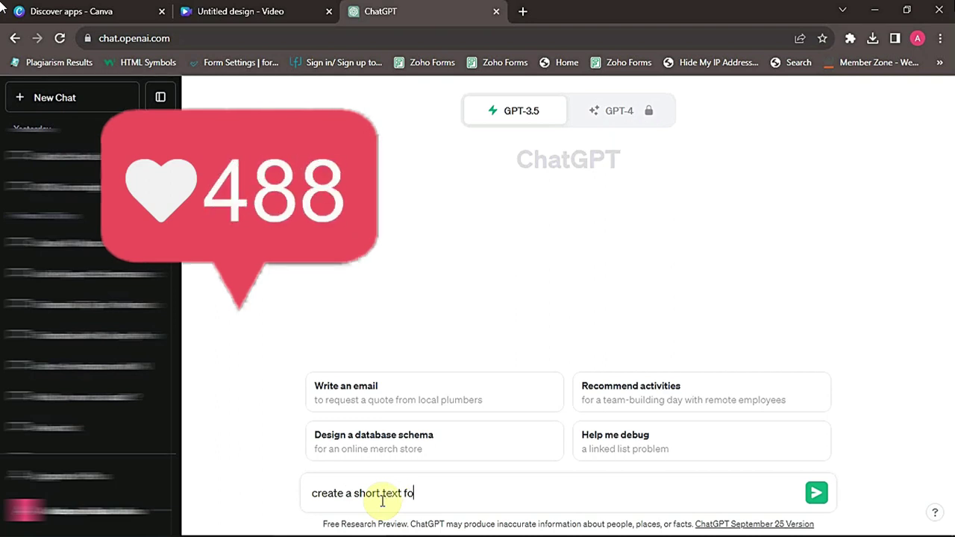
type("r me on web design ")
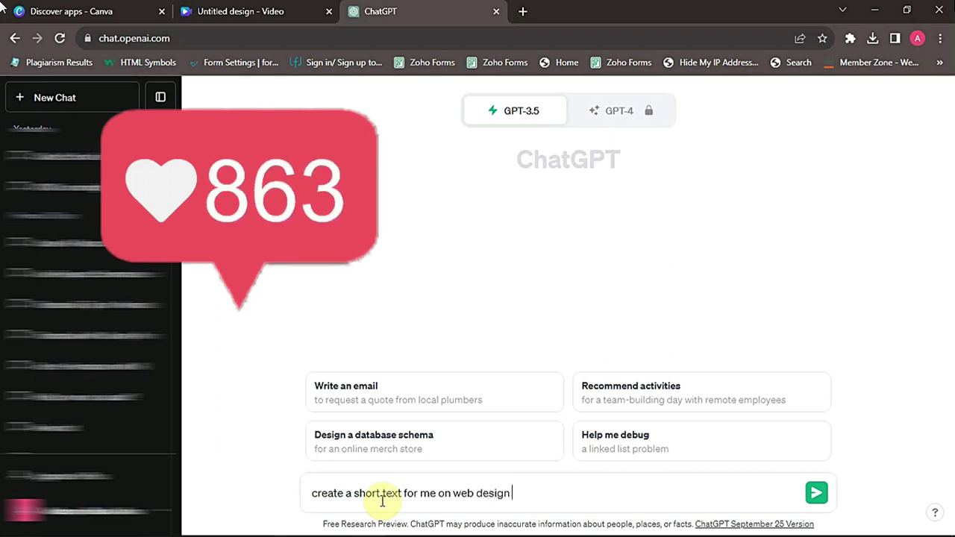
type("not less than")
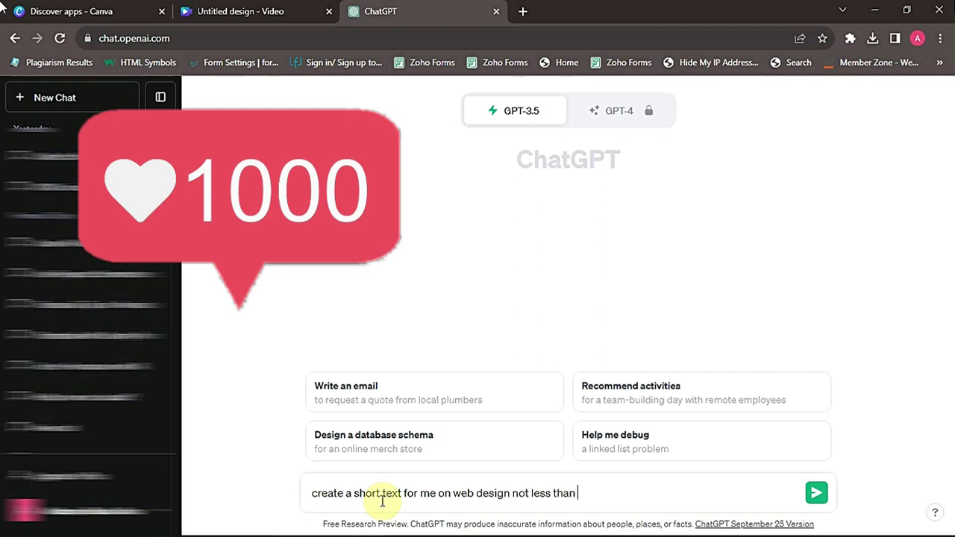
type(" 100words")
key("Return")
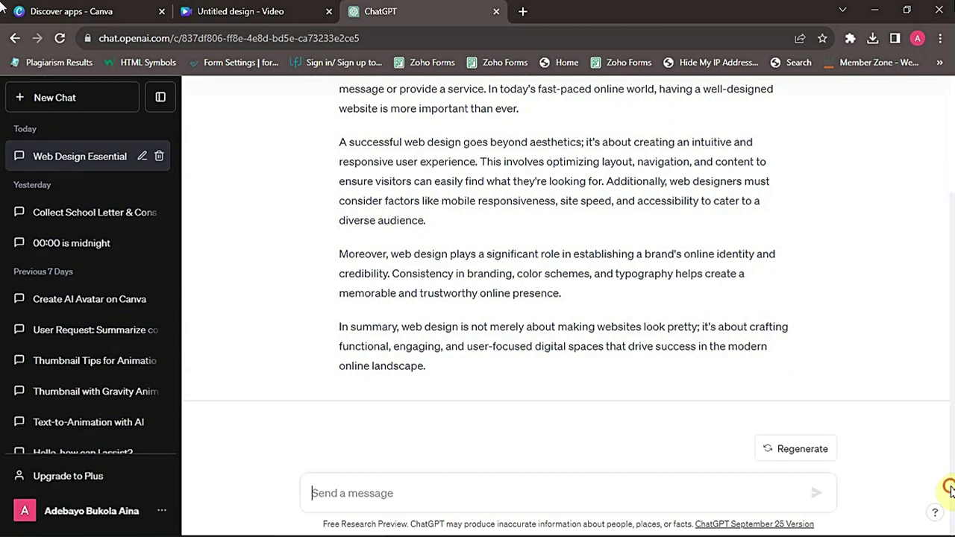
Select the first paragraph of ChatGPT's web design reply.
scroll(952, 414, "up", 2)
scroll(952, 407, "up", 1)
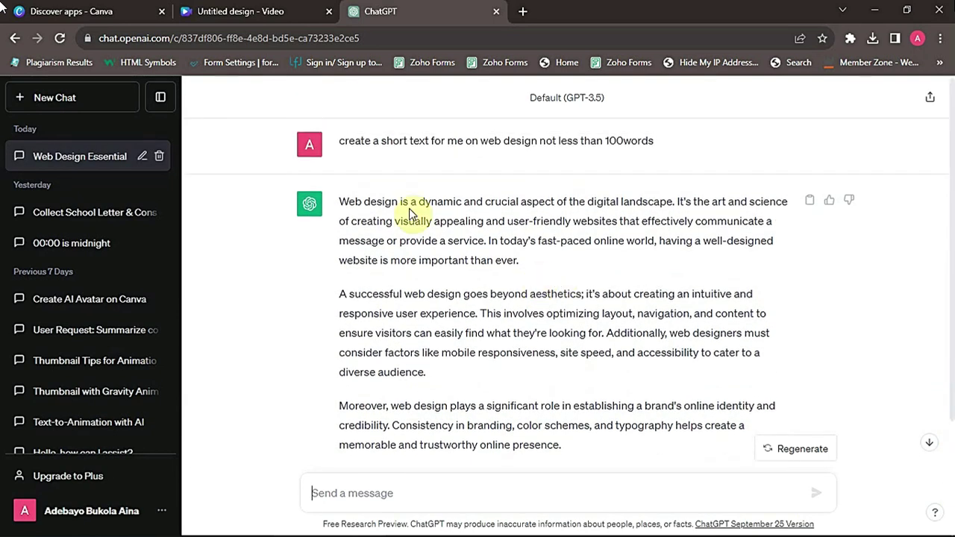
left_click_drag(337, 203, 542, 263)
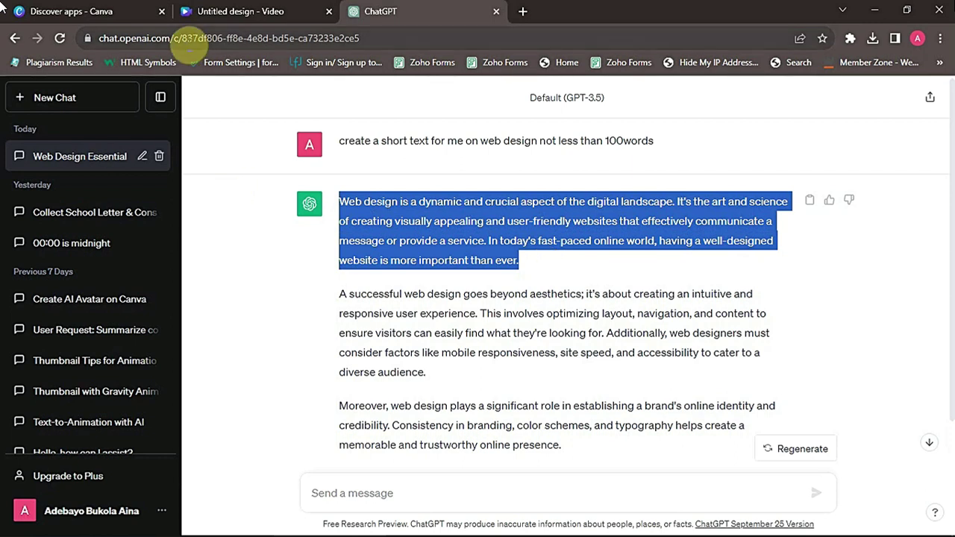
left_click(232, 11)
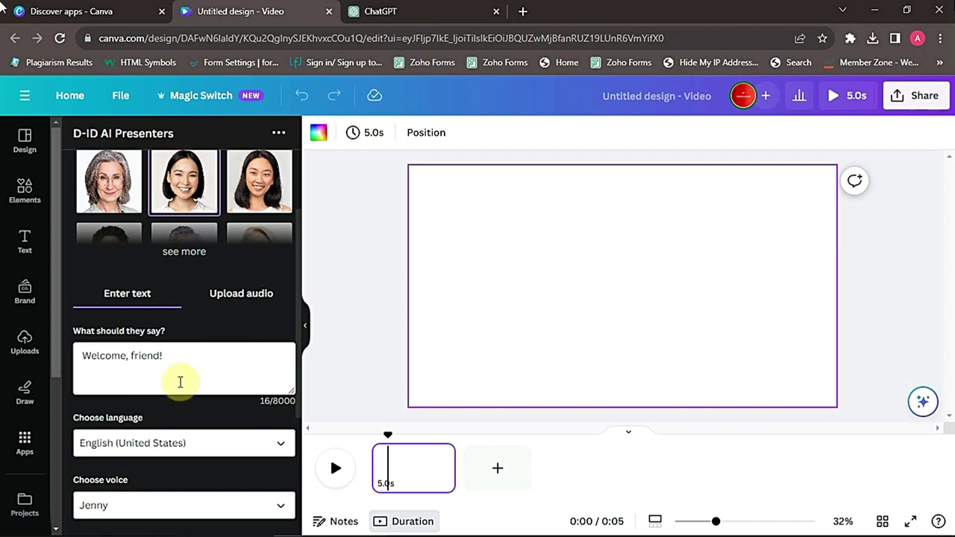
Replace the 'Welcome, friend!' placeholder script with the pasted web design paragraph.
key("ctrl+a")
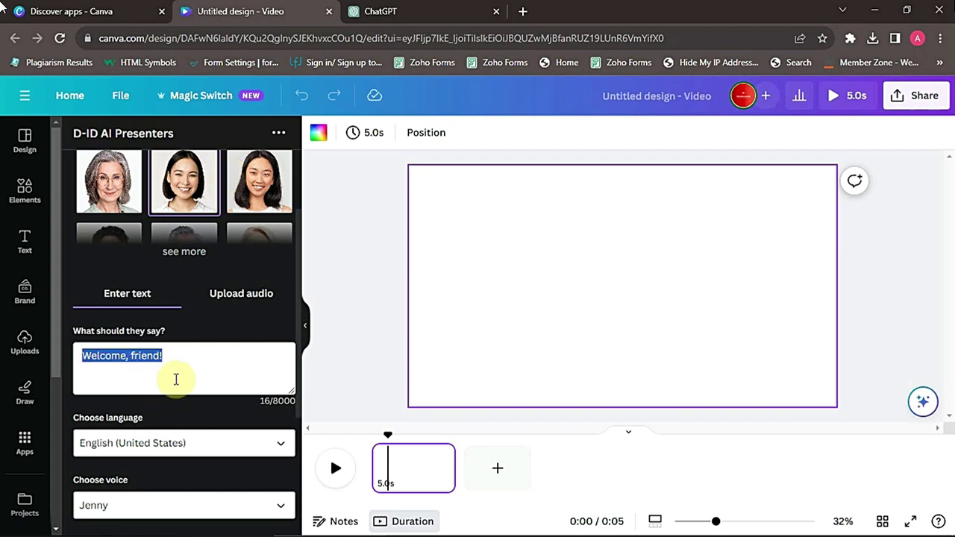
right_click(176, 379)
left_click(226, 212)
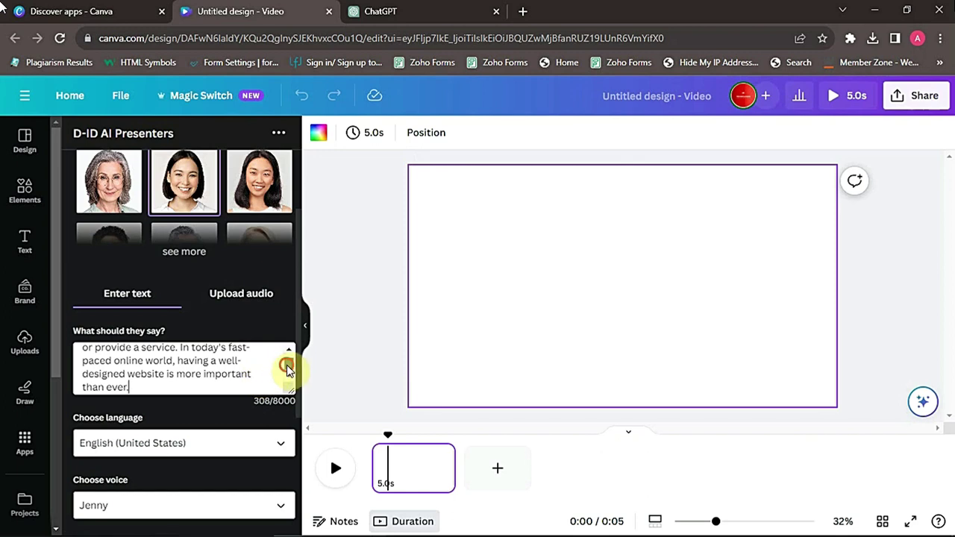
left_click_drag(288, 368, 289, 358)
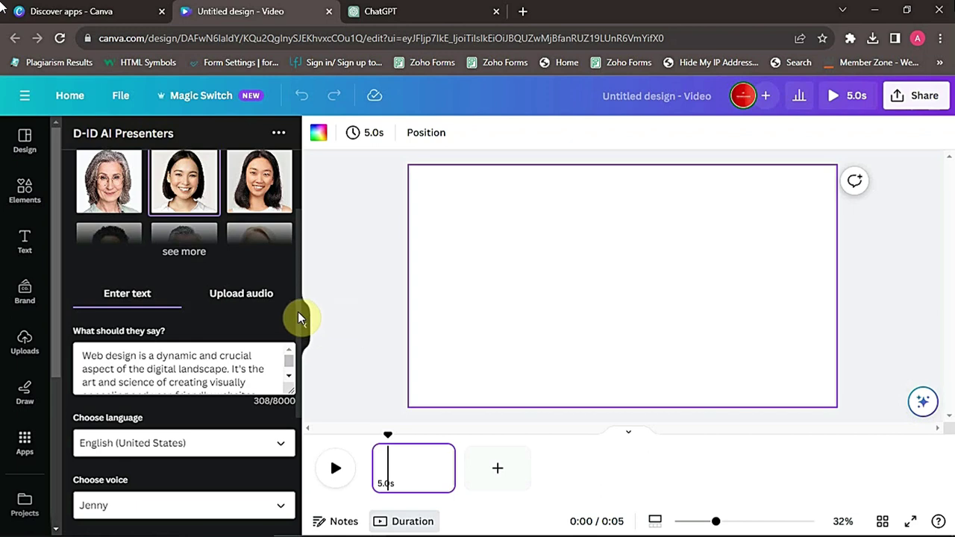
Keep English (United States), choose the Jenny Multilingual voice, and generate the presenter video.
scroll(293, 358, "down", 3)
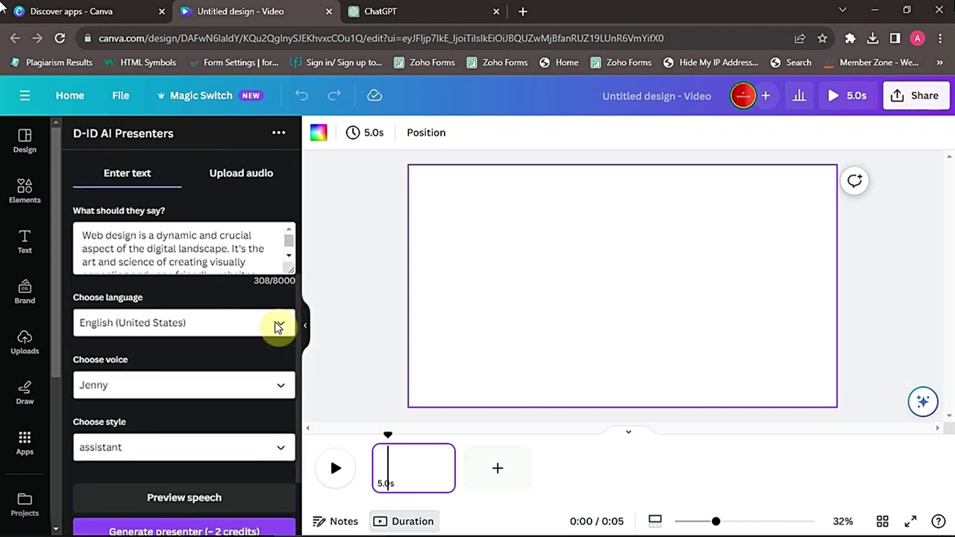
left_click(277, 324)
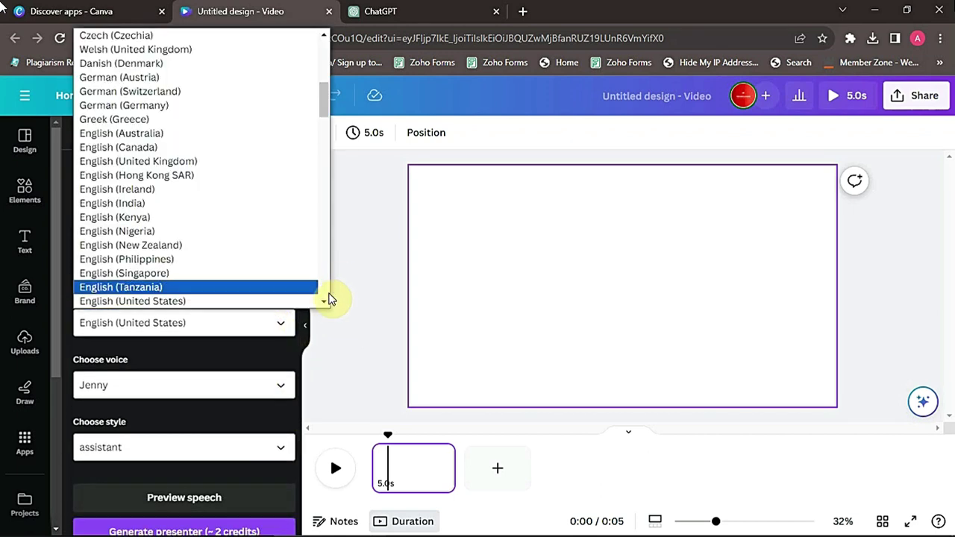
scroll(324, 303, "down", 2)
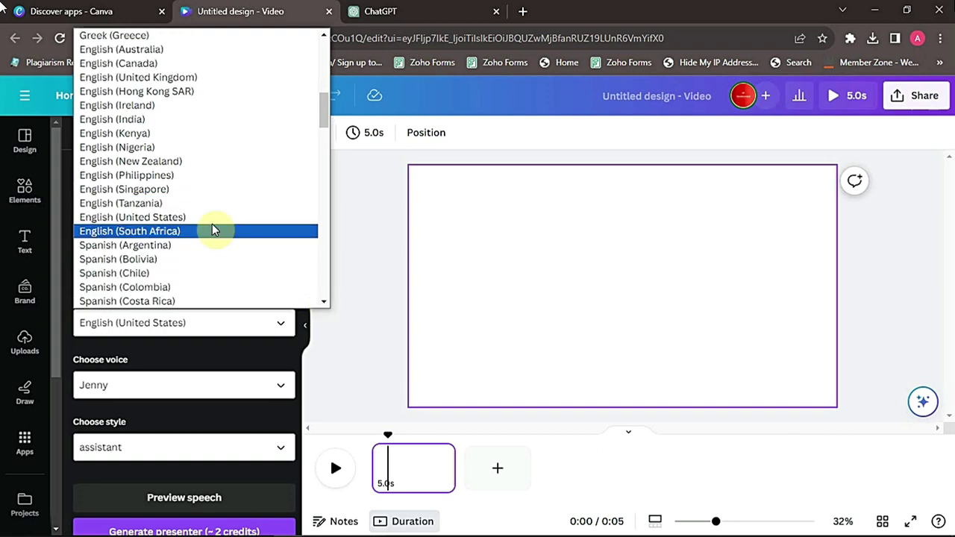
left_click(209, 224)
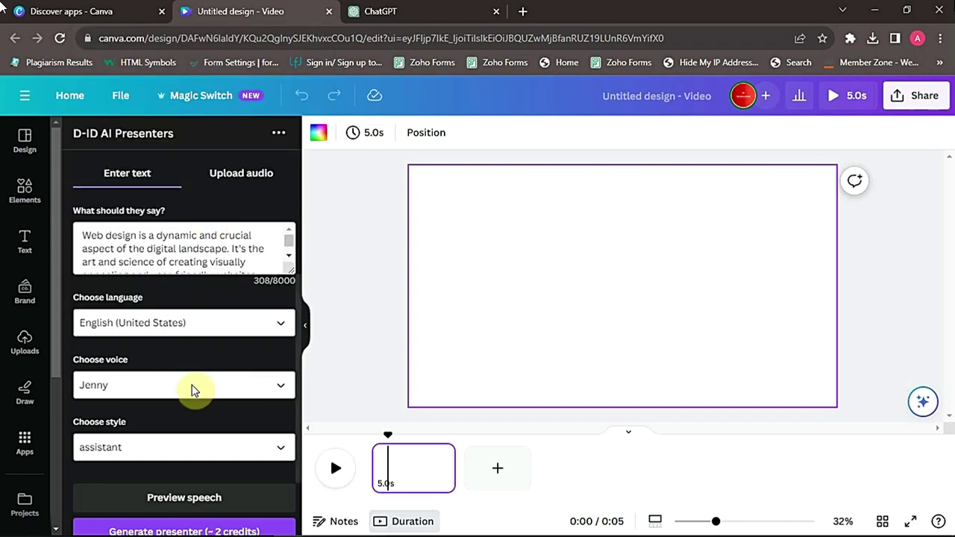
left_click(192, 387)
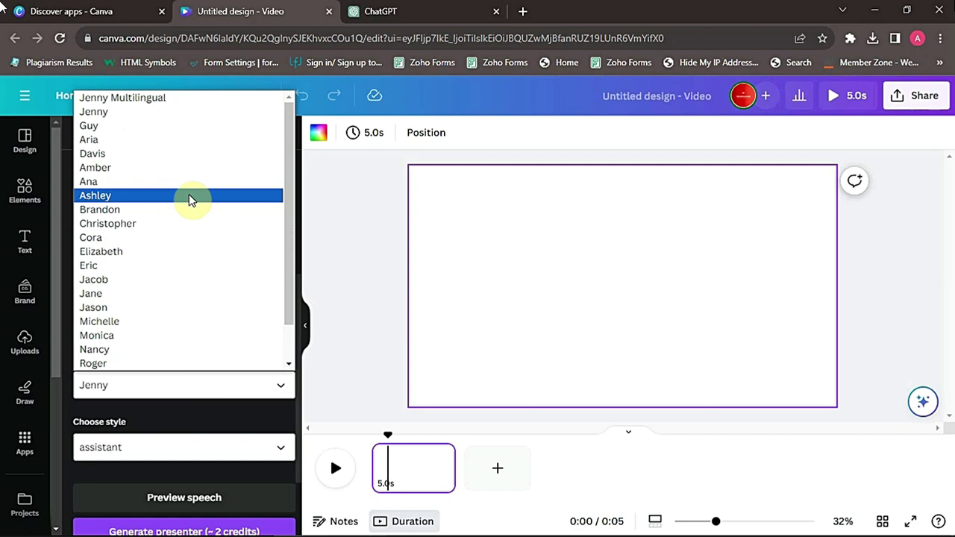
left_click(149, 98)
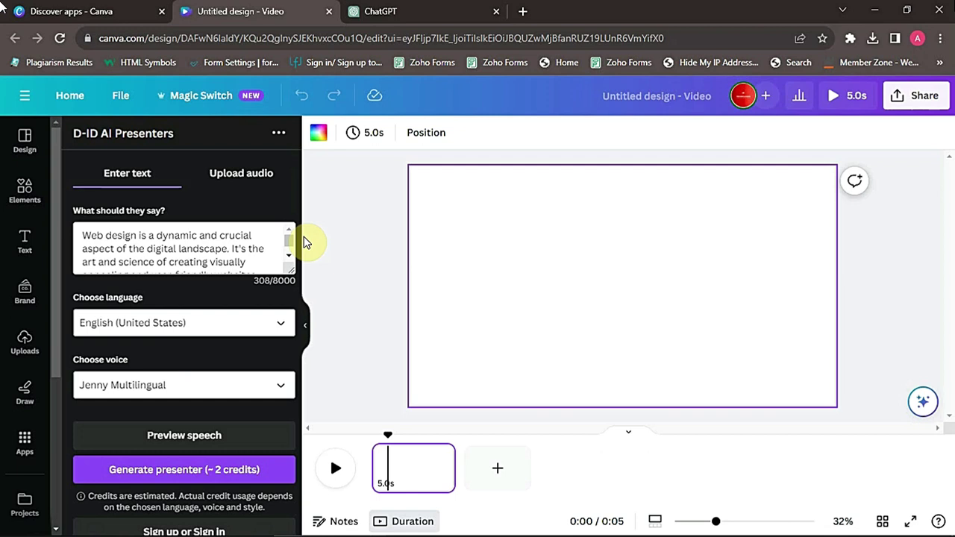
left_click(183, 472)
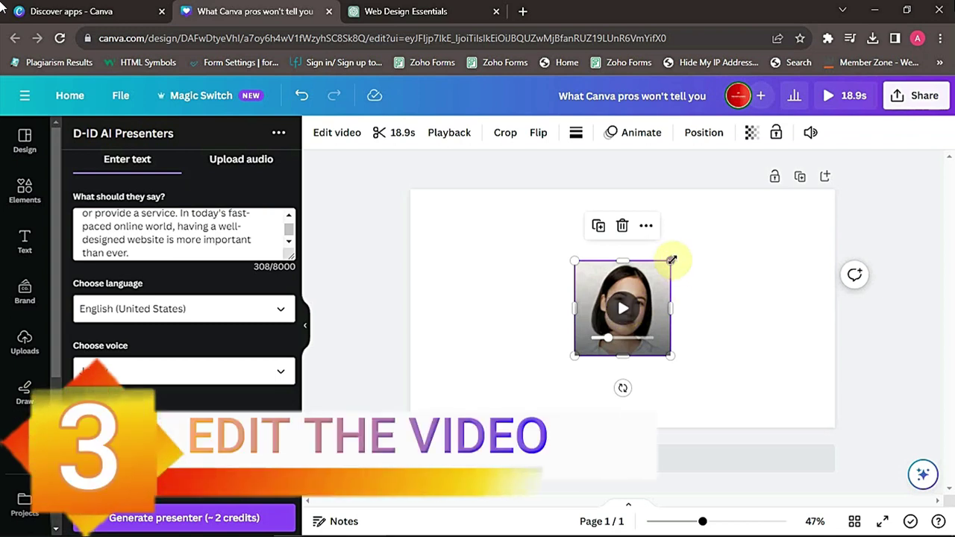
Enlarge the presenter clip to 500×500, set it as the page background, and open its effects.
left_click_drag(670, 260, 731, 239)
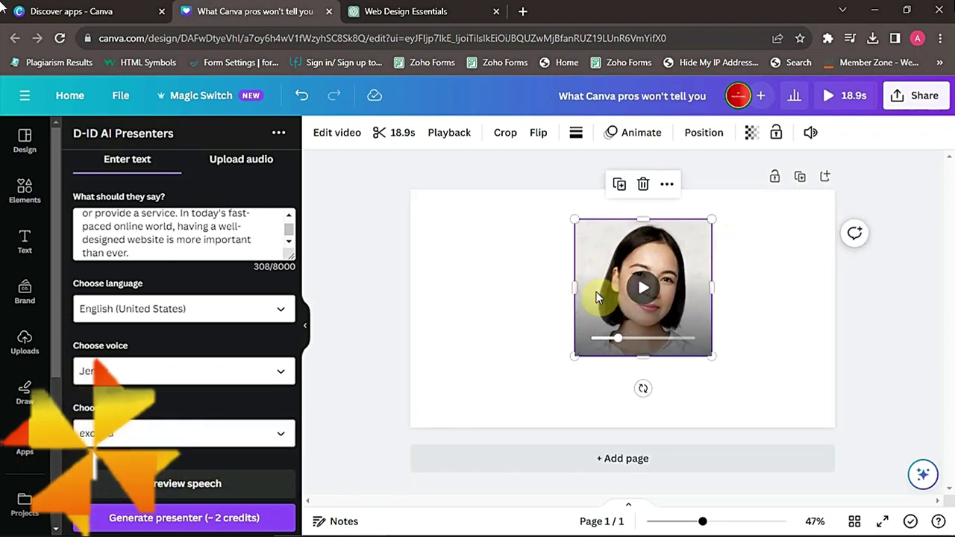
left_click_drag(574, 356, 534, 386)
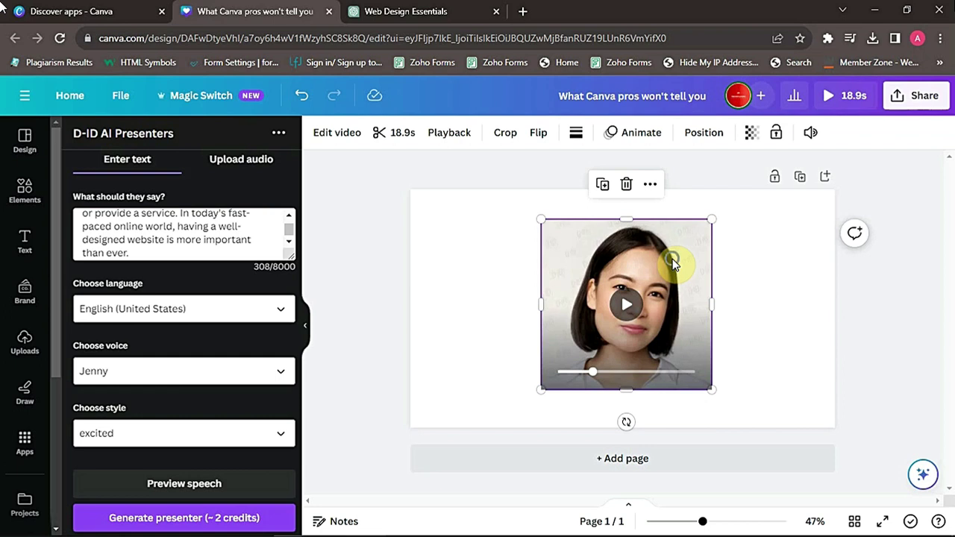
right_click(674, 262)
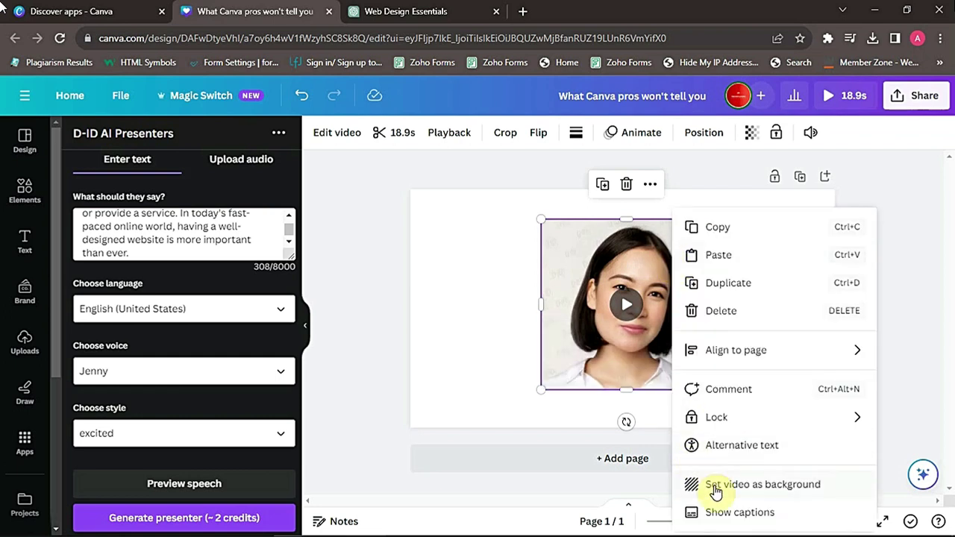
left_click(712, 484)
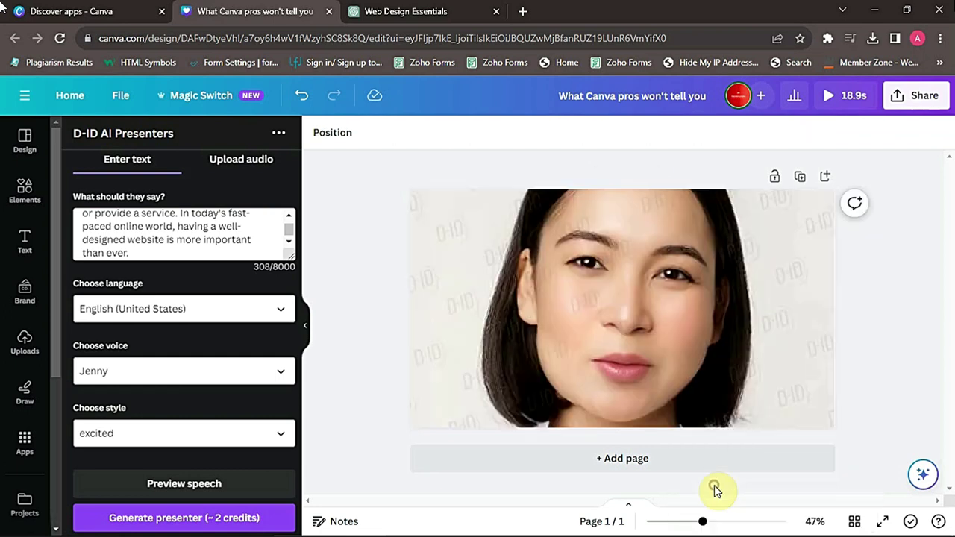
left_click(769, 291)
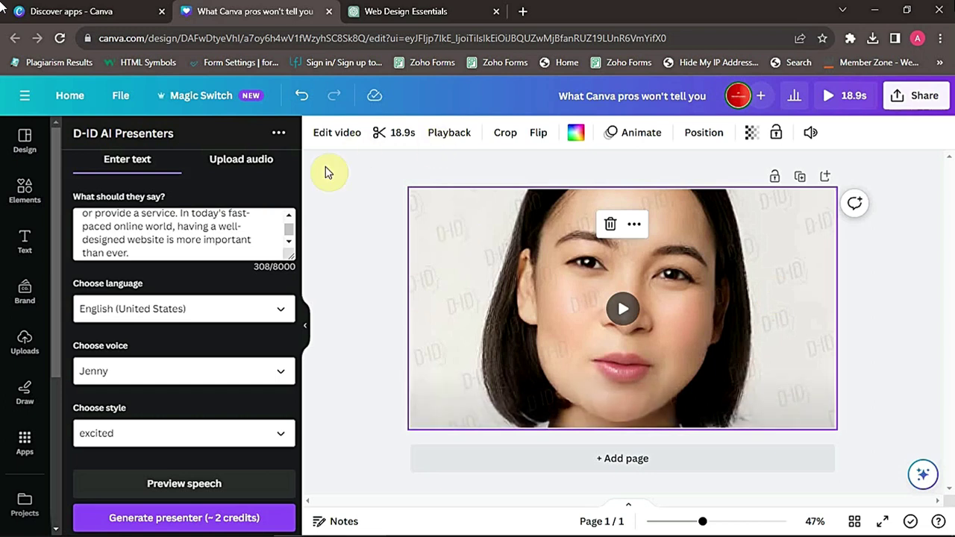
left_click(331, 133)
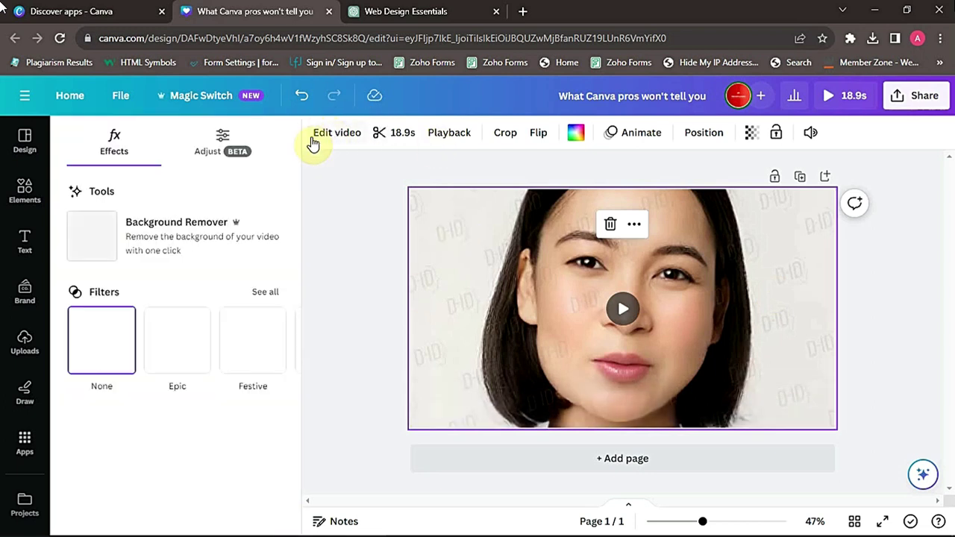
Remove the presenter clip's background with Background Remover and bring up the download settings.
left_click(208, 234)
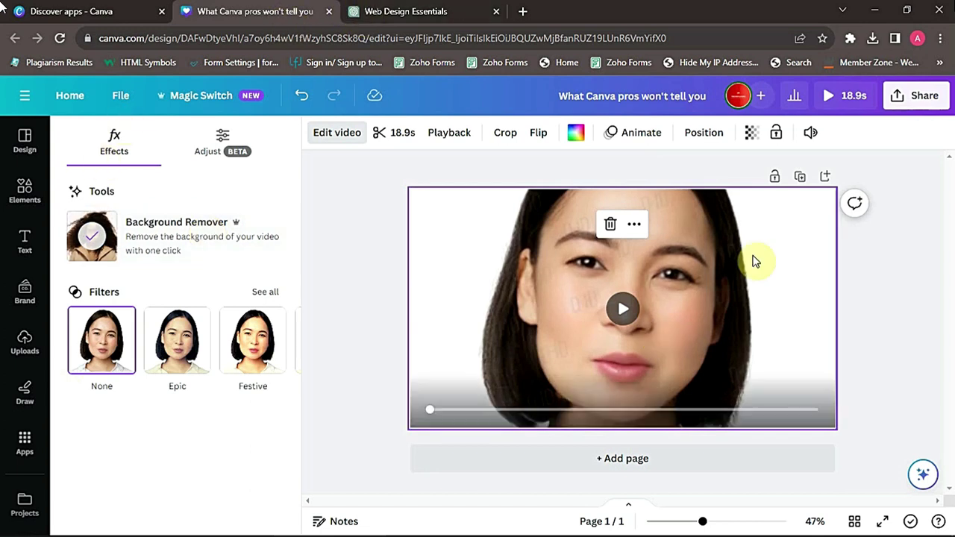
left_click(905, 106)
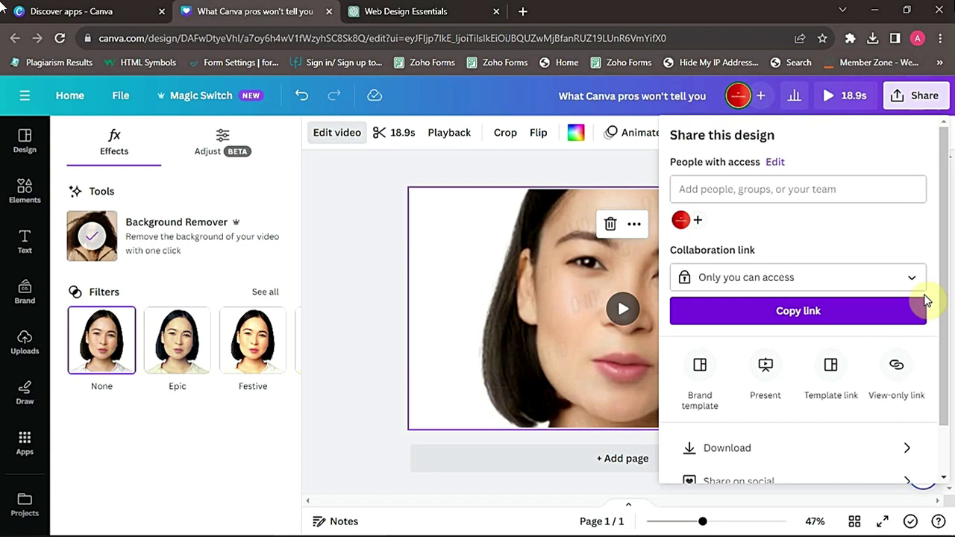
left_click(714, 447)
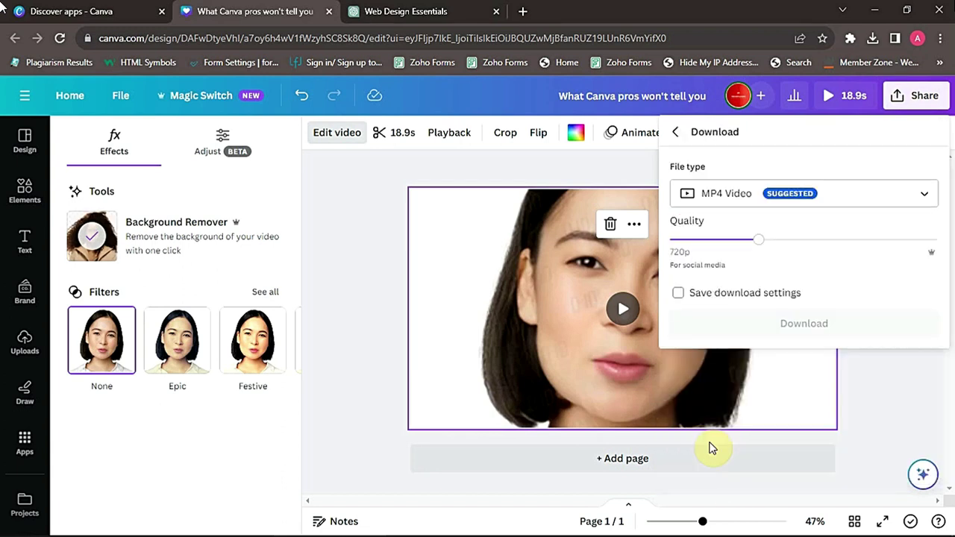
left_click(390, 11)
Load unscreen.com in the third browser tab, then return to the Canva design.
left_click(379, 38)
type("u")
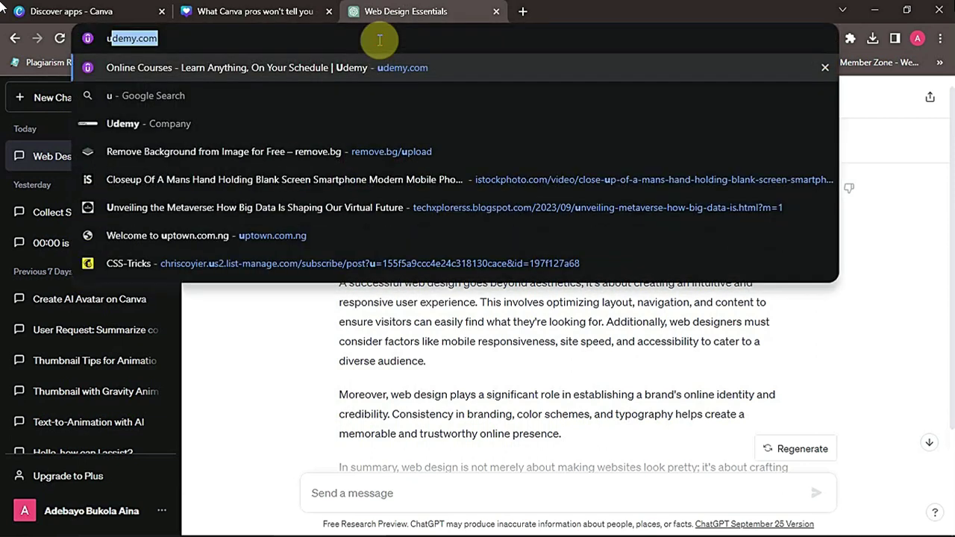
type("nscreen")
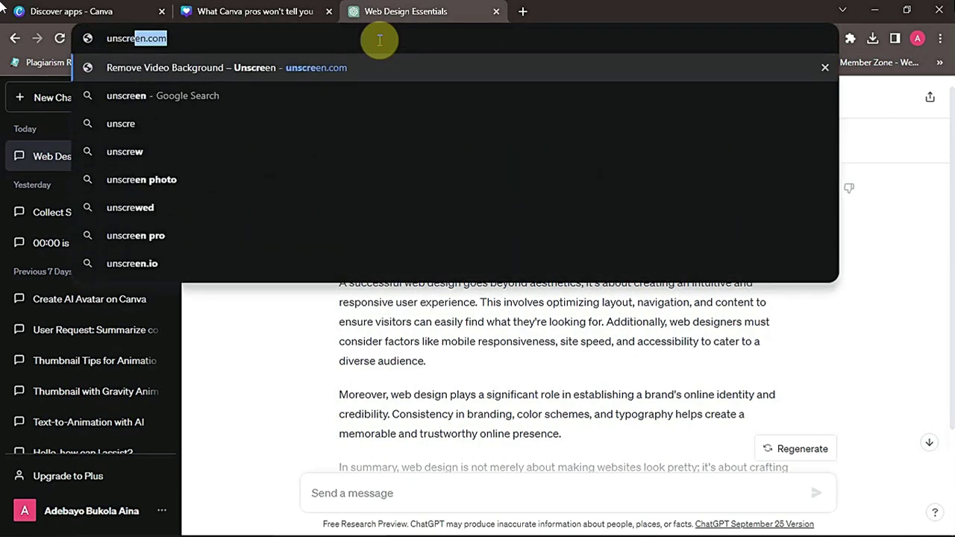
key("Return")
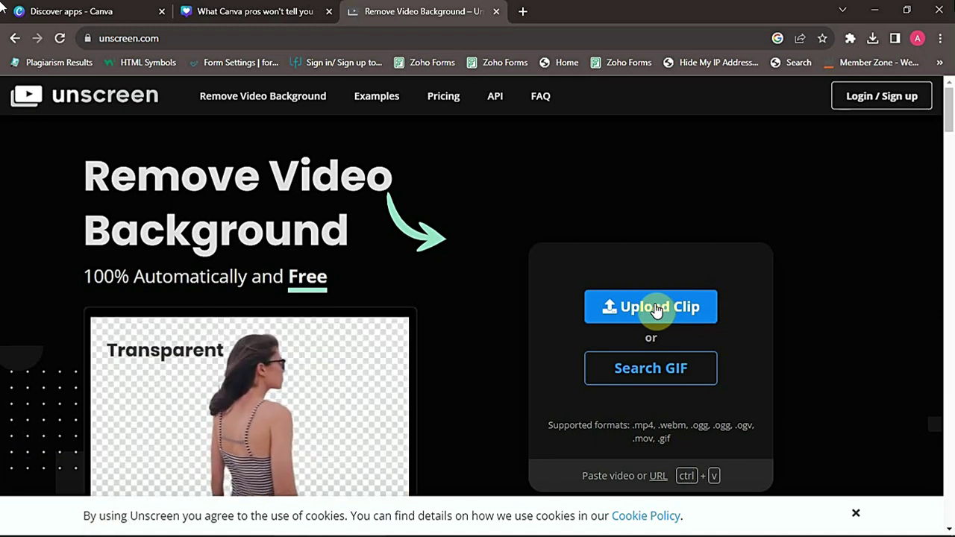
left_click(240, 10)
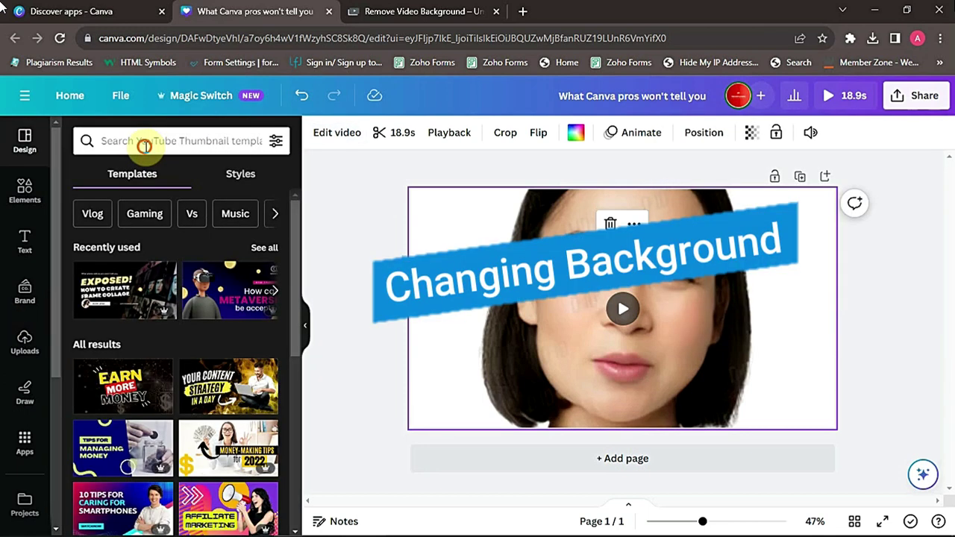
Rerun the earlier 'news backgrounds' search in Canva's design search.
left_click(146, 142)
type("ne")
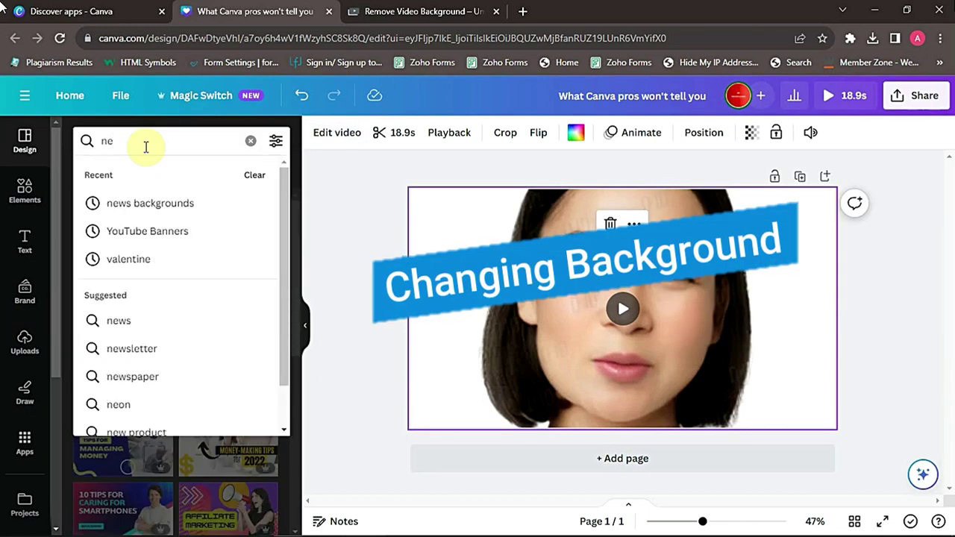
left_click(166, 211)
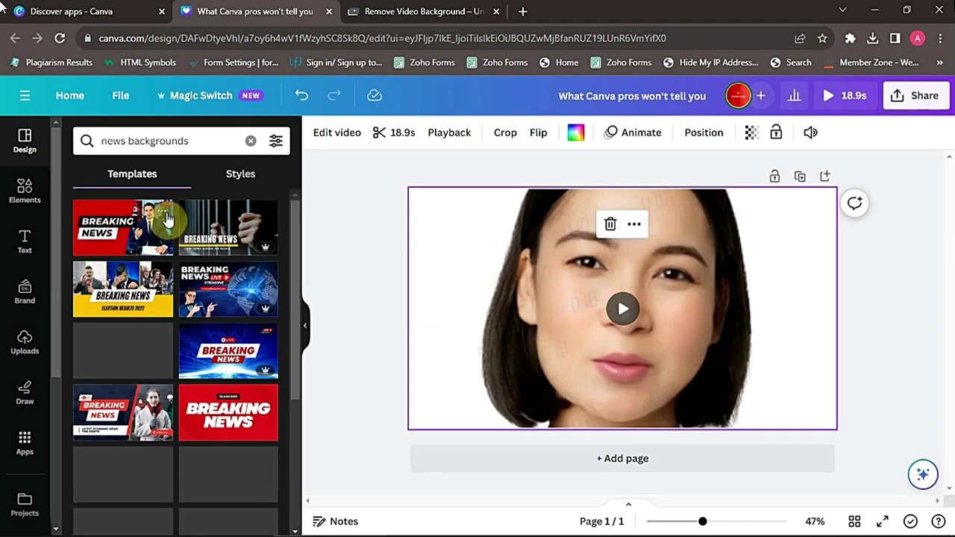
mouse_move(269, 214)
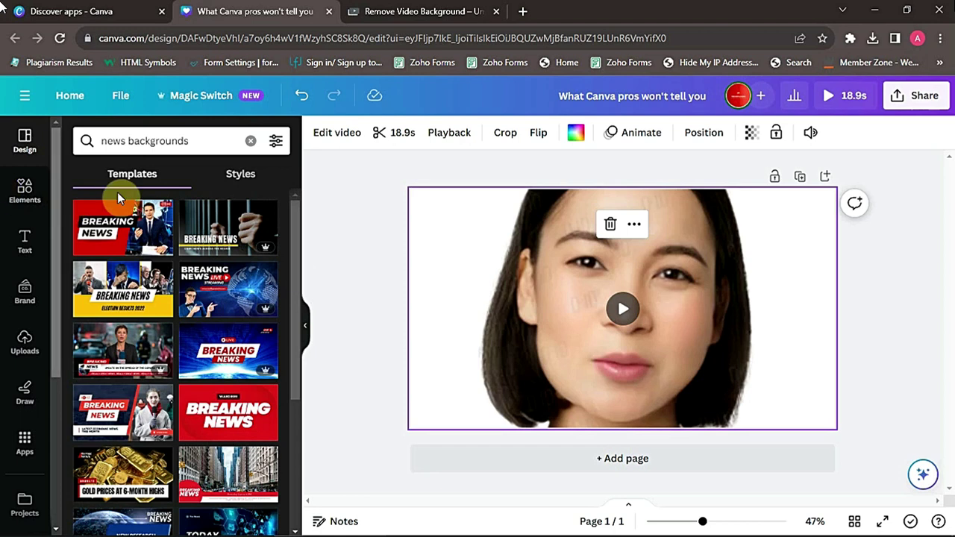
Search Elements videos for 'news background' and add the red globe news video.
left_click(14, 188)
left_click(139, 145)
type("news")
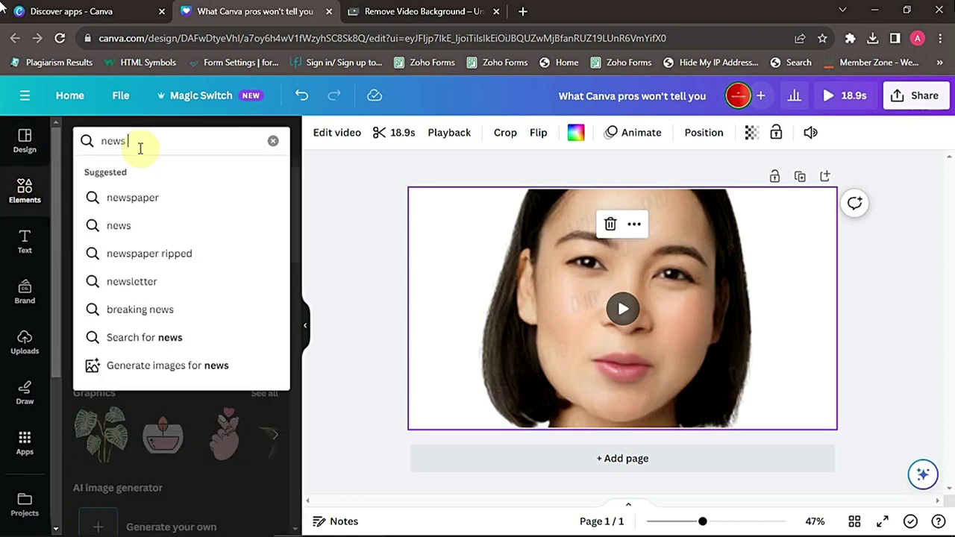
type(" bac")
left_click(197, 224)
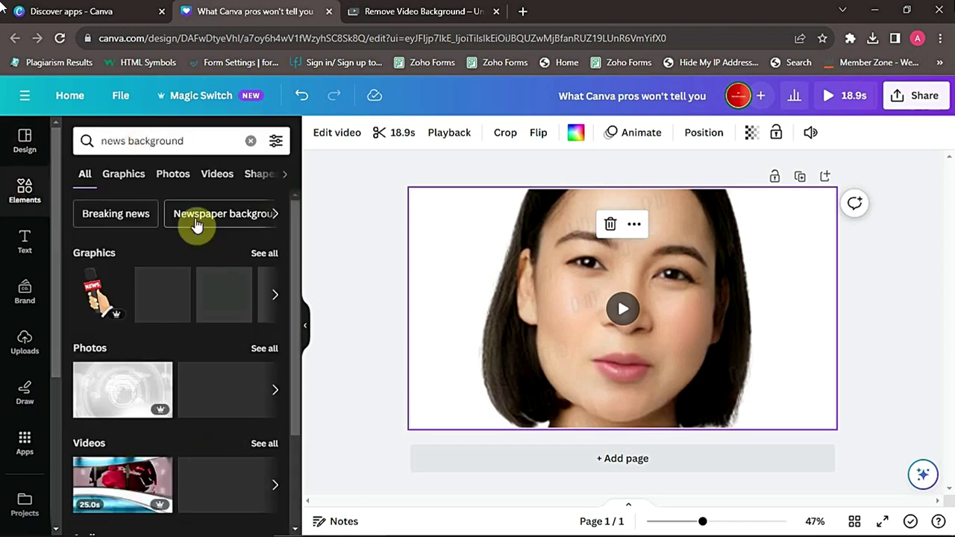
left_click(214, 176)
scroll(292, 287, "down", 1)
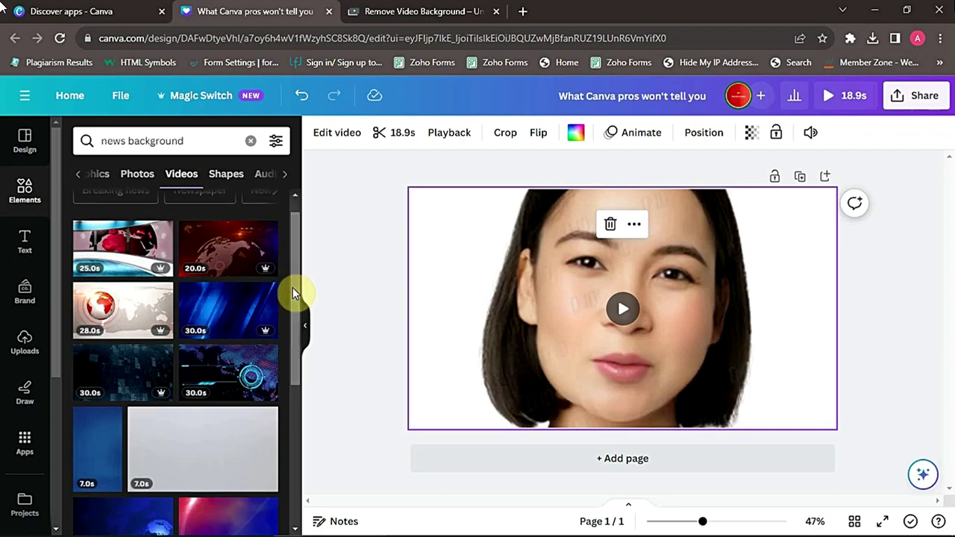
left_click(127, 300)
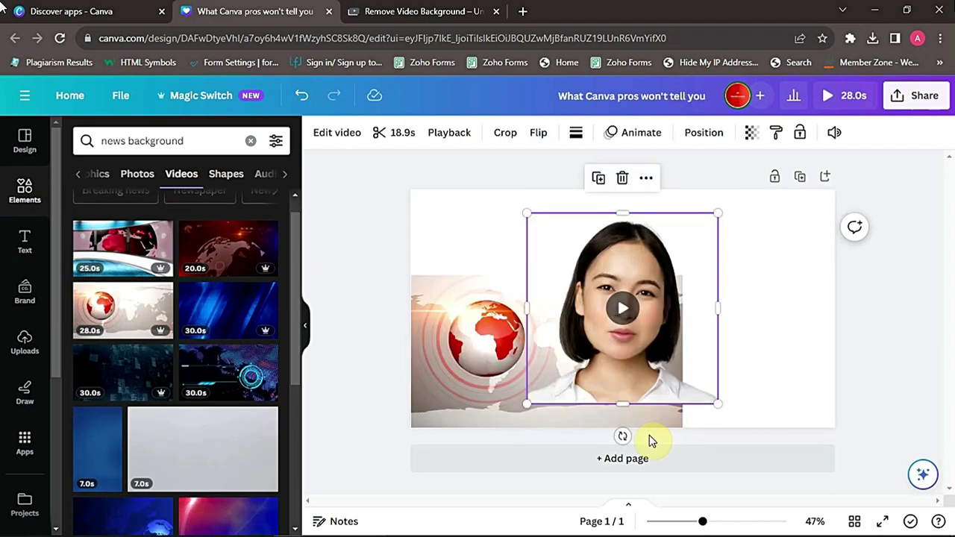
Set the 28-second globe video as the page background and move the presenter to the right.
right_click(488, 403)
left_click(529, 486)
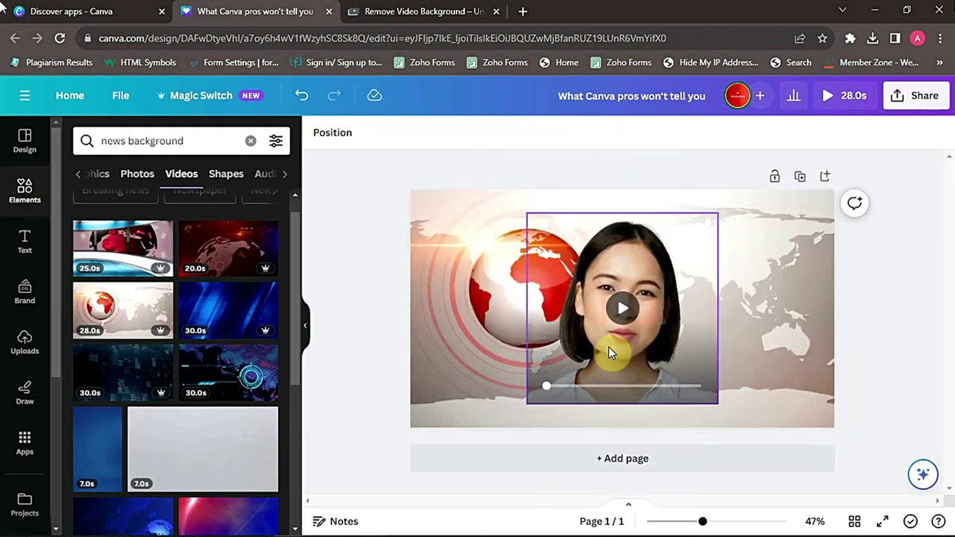
left_click_drag(668, 336, 772, 296)
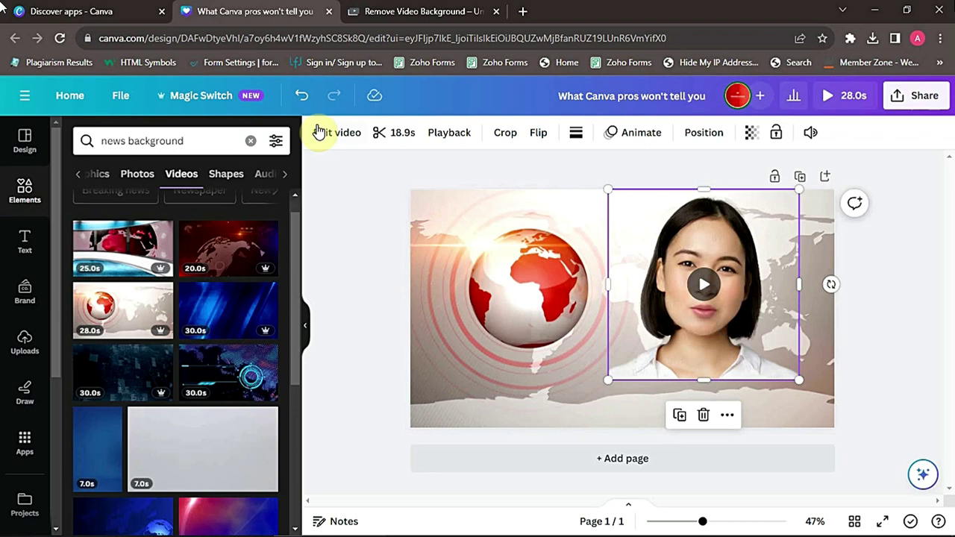
left_click(318, 132)
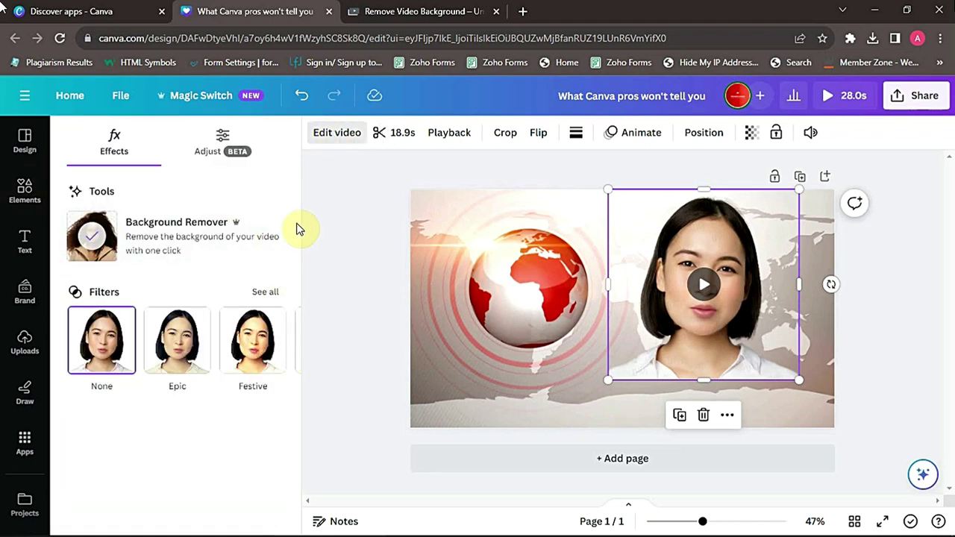
Set the presenter clip's warmth to 63 and make rough tint, brightness and contrast changes.
left_click(236, 154)
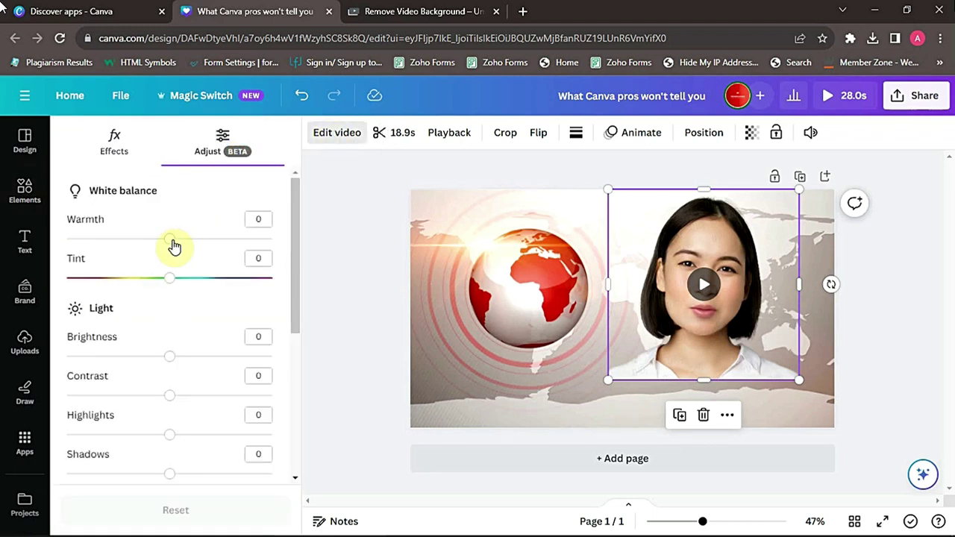
left_click_drag(171, 244, 234, 240)
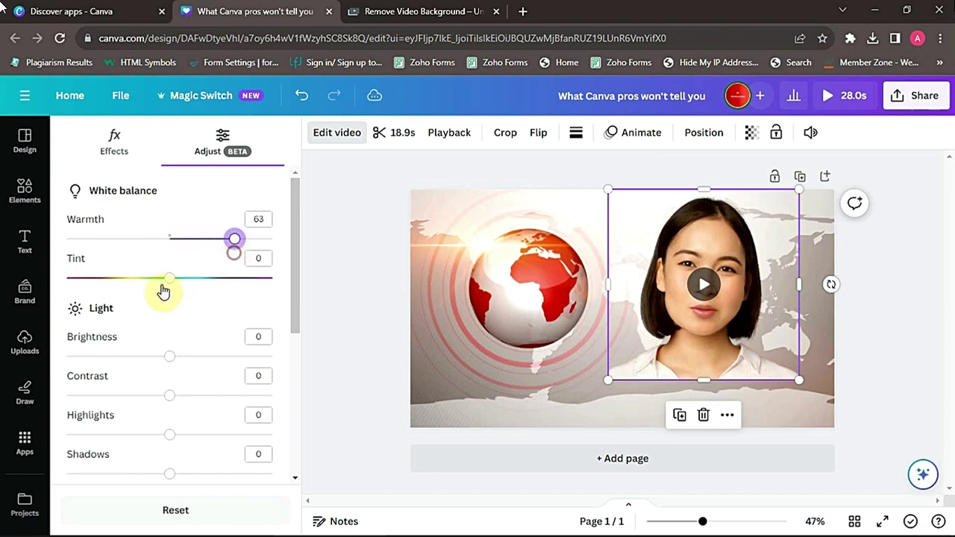
left_click_drag(167, 279, 134, 278)
left_click_drag(167, 356, 205, 356)
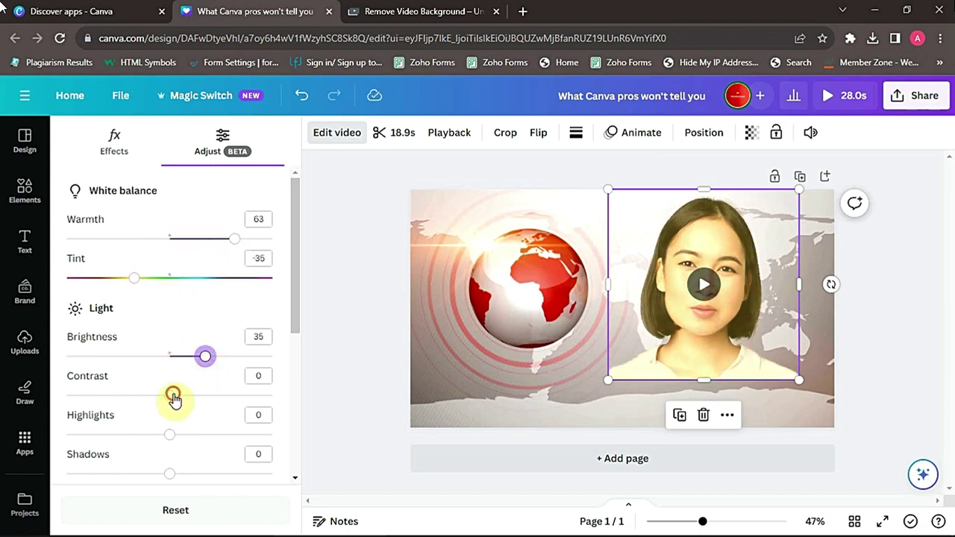
left_click_drag(173, 396, 132, 397)
Fine-tune to tint -20, brightness -22, contrast -36, vibrance 34, then preview the video.
left_click_drag(207, 361, 148, 361)
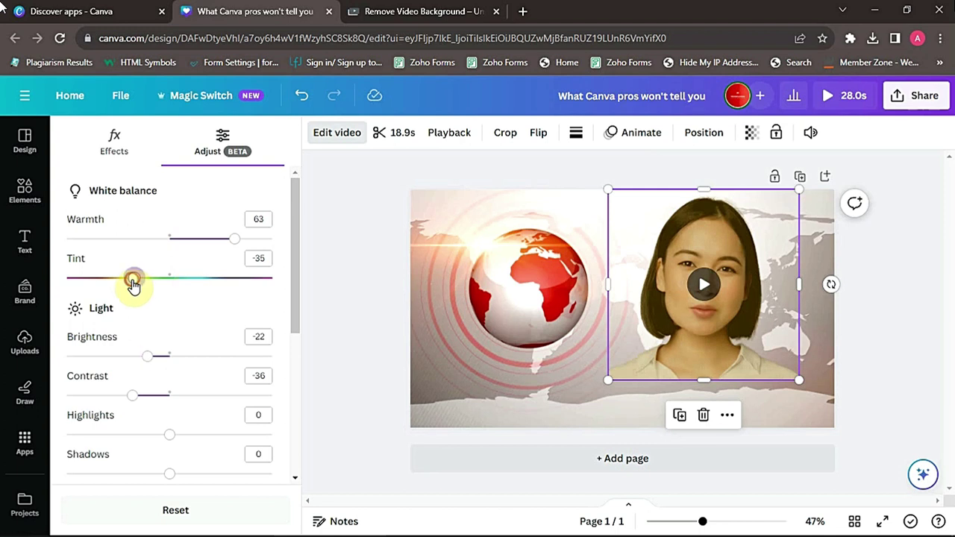
left_click_drag(134, 283, 150, 295)
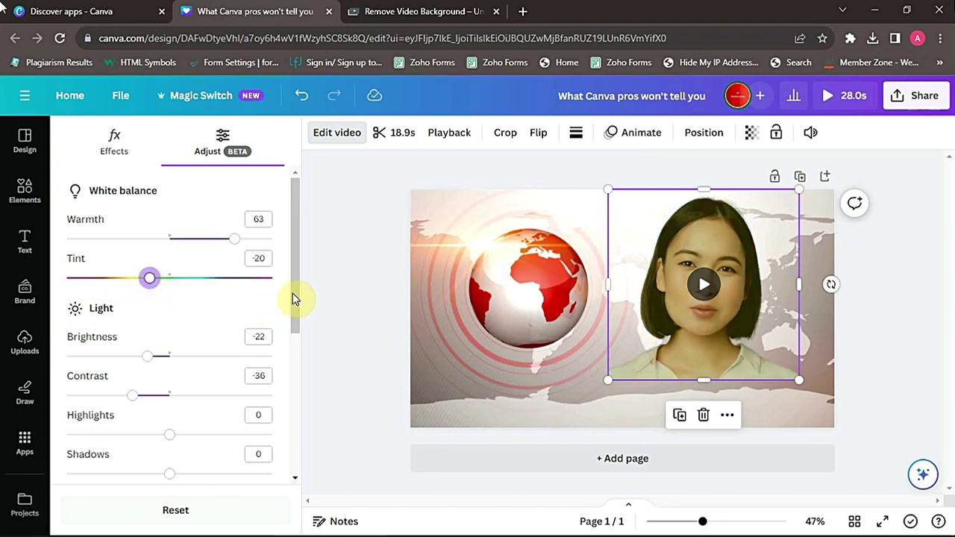
left_click_drag(292, 298, 275, 411)
left_click_drag(74, 352, 139, 375)
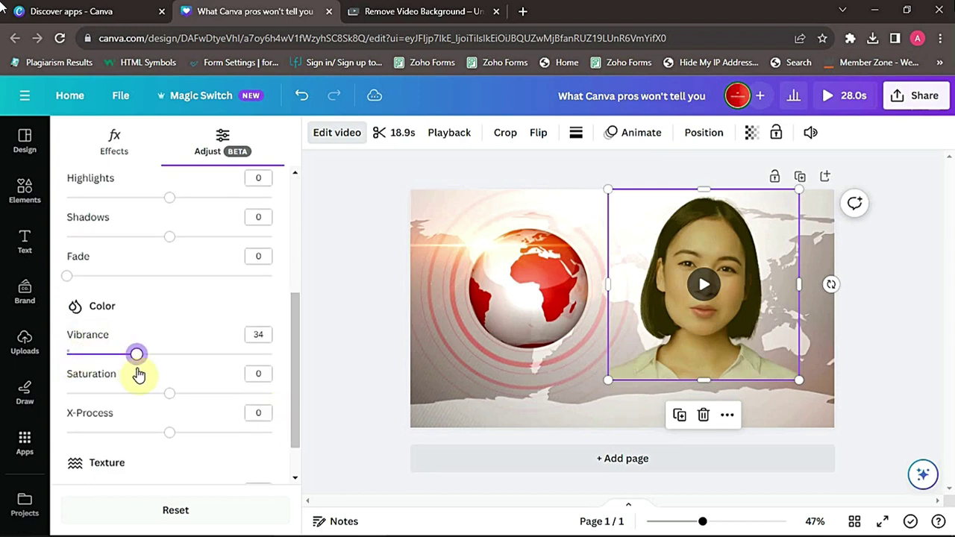
left_click(706, 288)
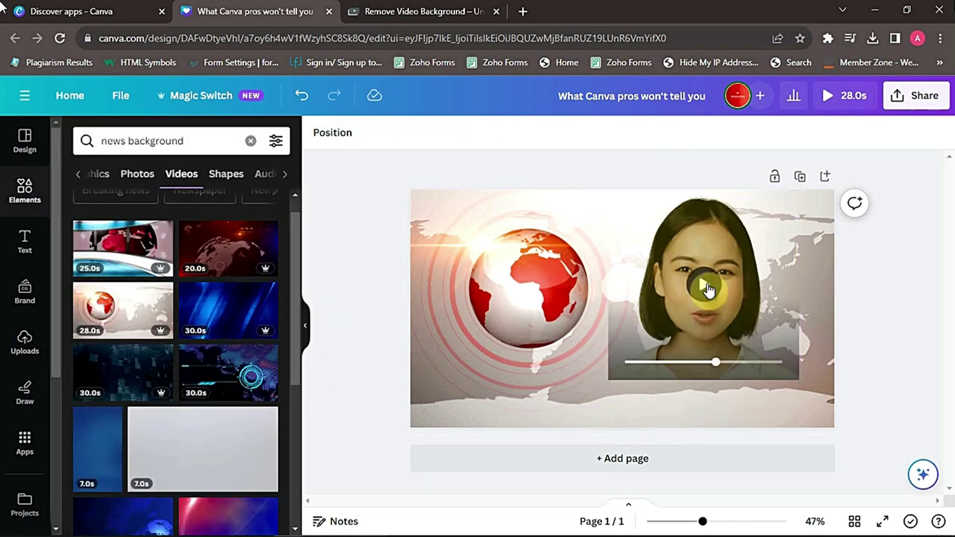
Set the Share download to MP4 with the quality slider at 720p, then close the download settings.
left_click(914, 93)
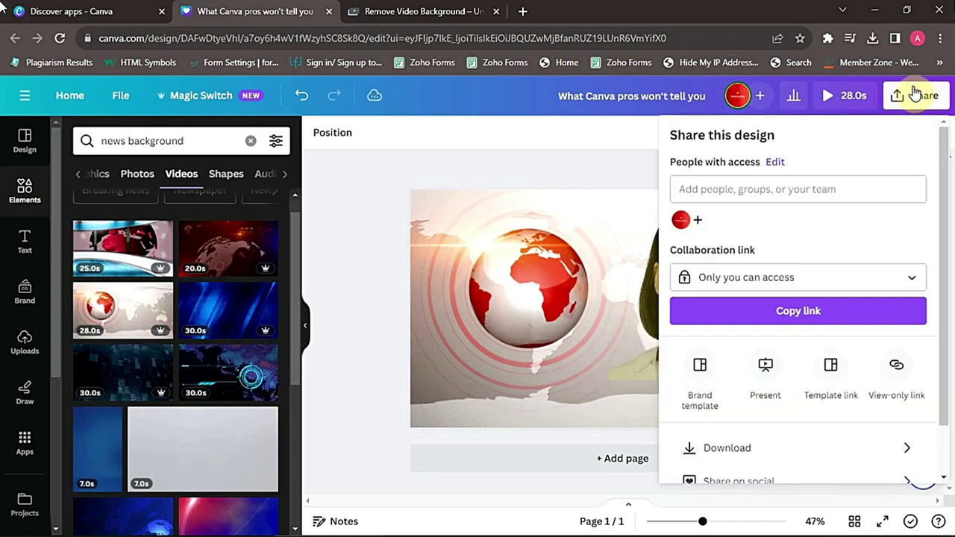
left_click(747, 454)
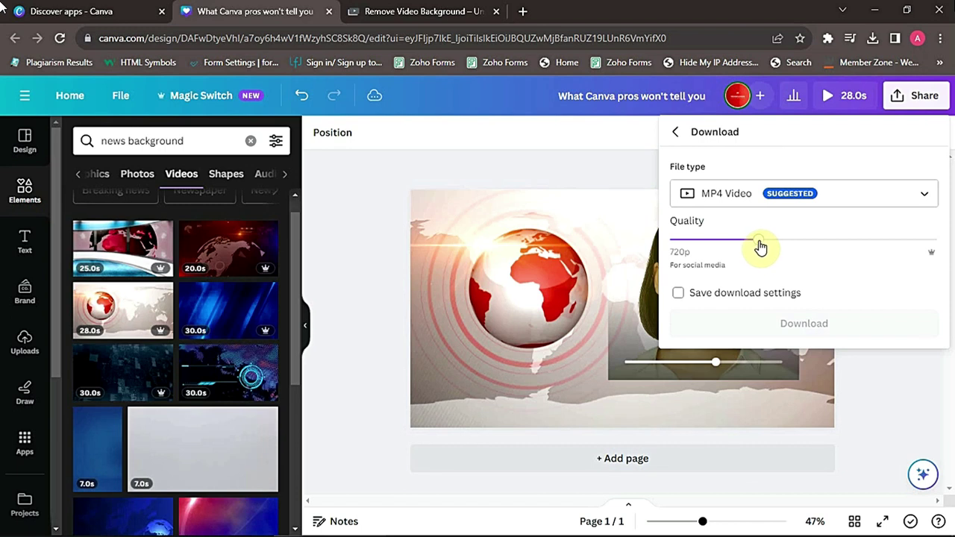
left_click_drag(756, 243, 780, 255)
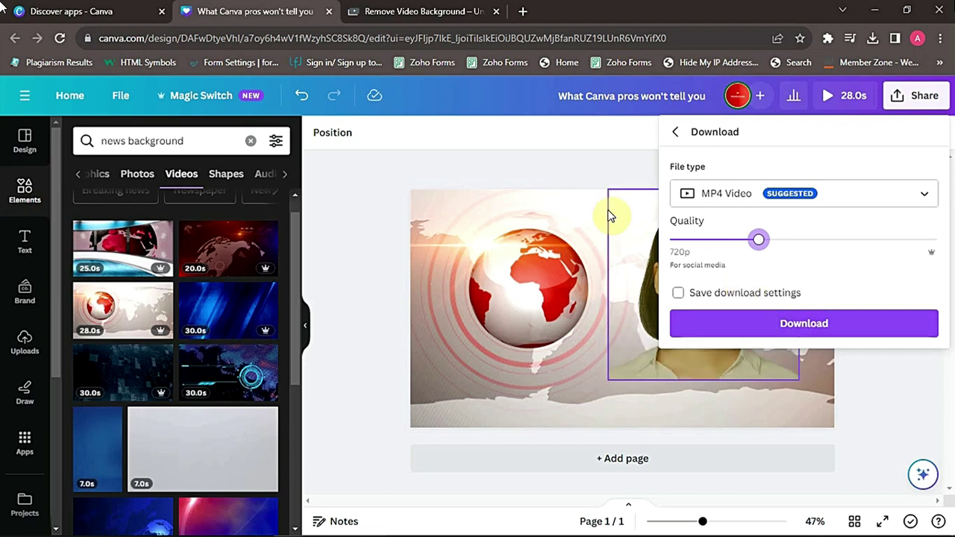
left_click(541, 165)
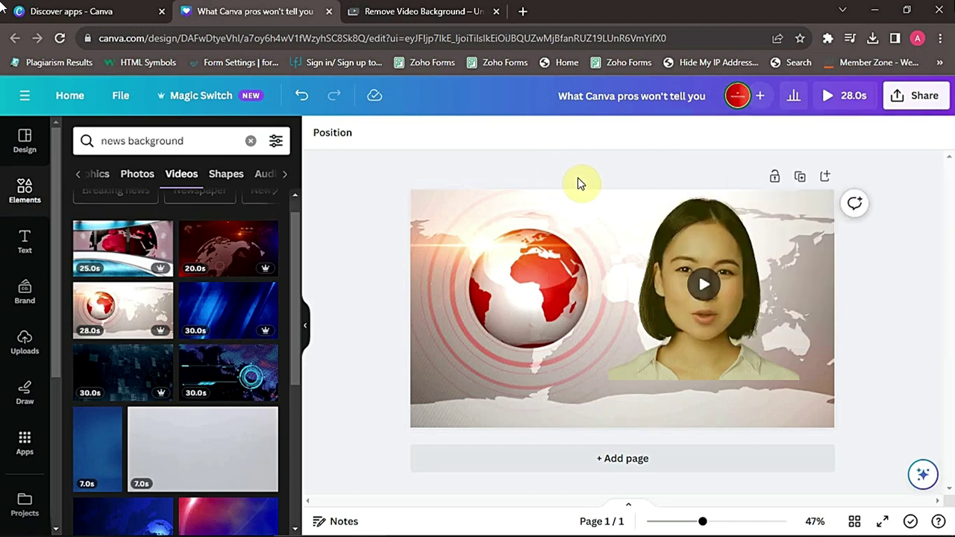